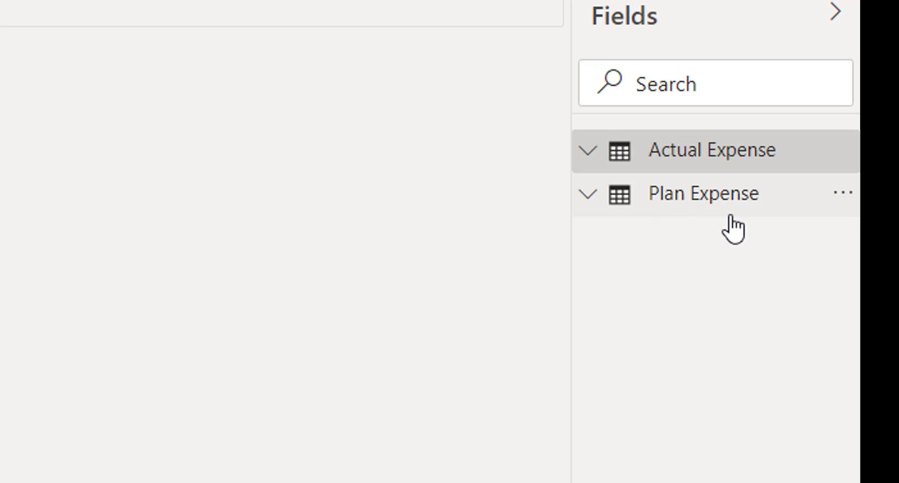
- Check the Actual Expense and Plan Expense rows, then view both tables unconnected in the model diagram
{"action": "left_click", "coordinate": [665, 159]}
{"action": "left_click", "coordinate": [80, 108]}
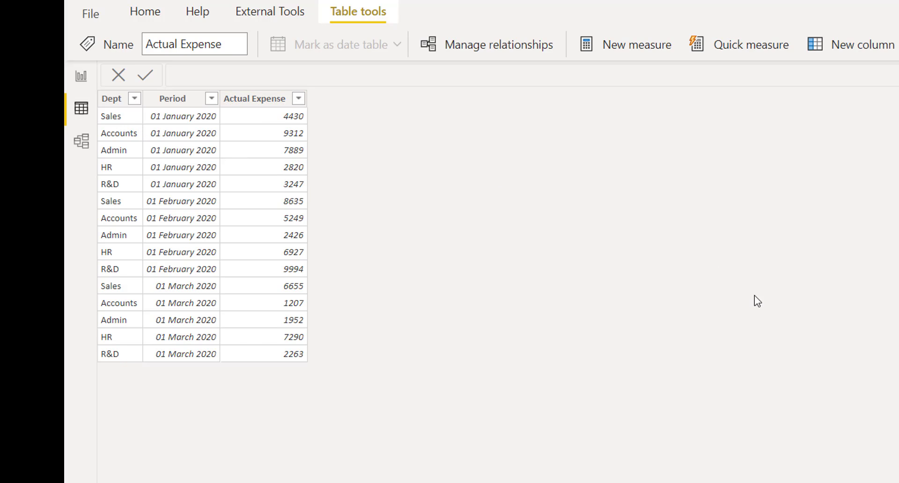
{"action": "left_click", "coordinate": [706, 158]}
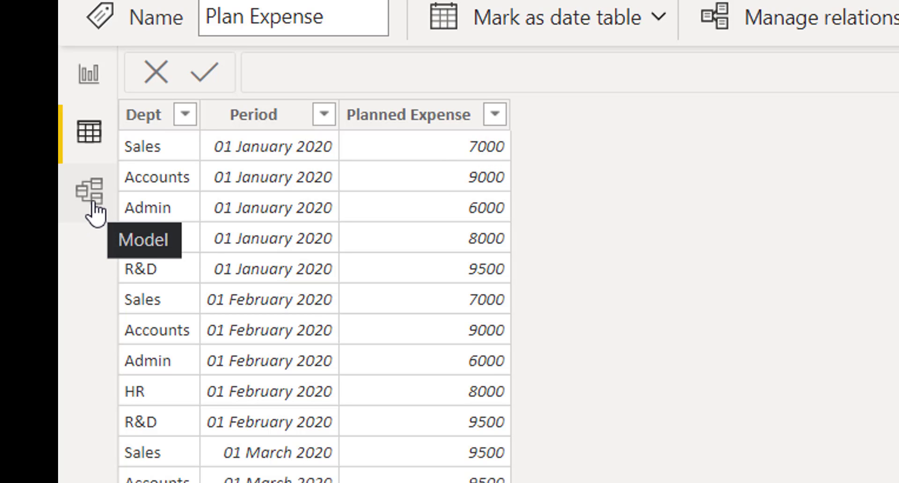
{"action": "left_click", "coordinate": [92, 205]}
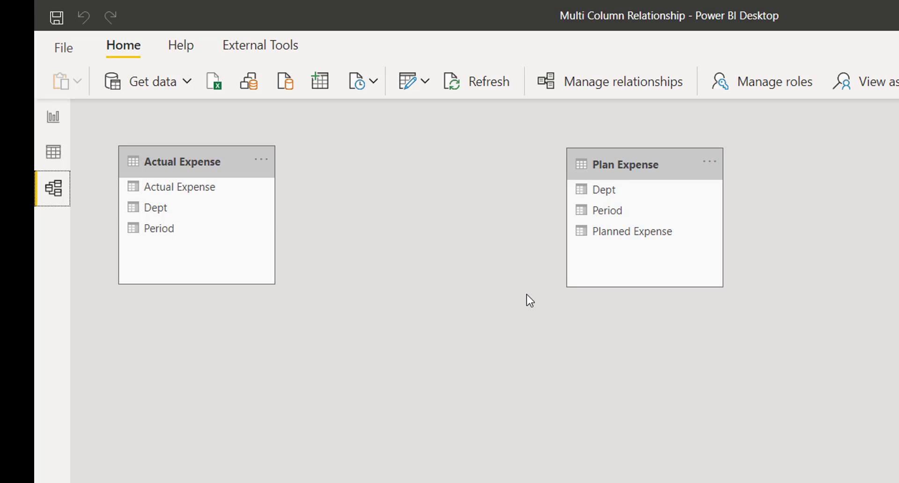
- Return to Data view to see the Plan Expense rows for January–March 2020
{"action": "left_click", "coordinate": [53, 152]}
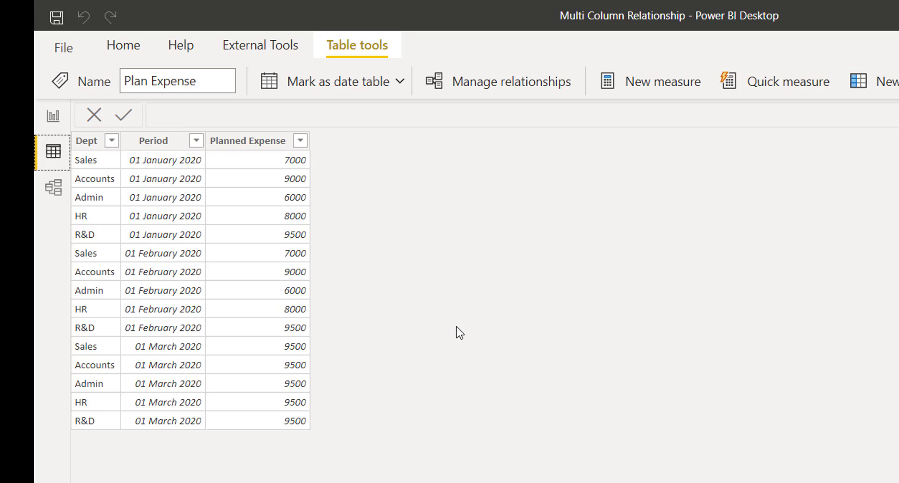
- Create a calculated table Dept = DISTINCT('Actual Expense'[Dept])
{"action": "left_click", "coordinate": [871, 82]}
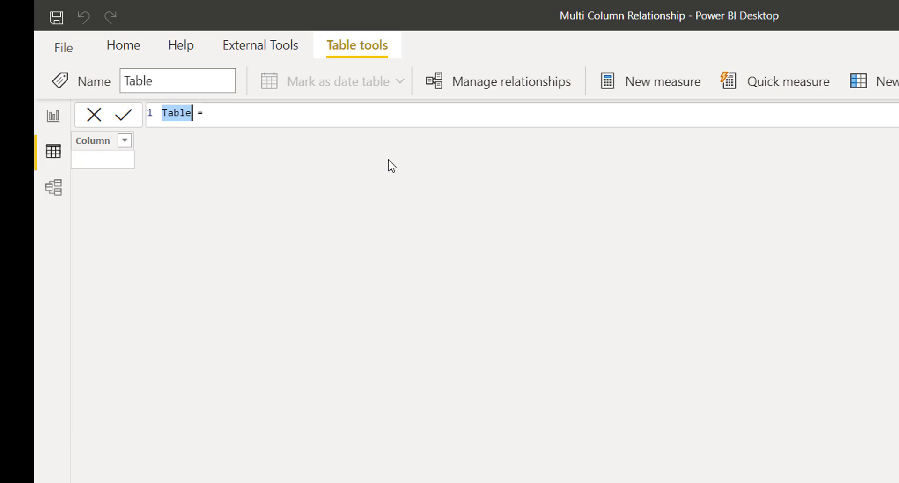
{"action": "type", "text": "Dept"}
{"action": "key", "text": "End"}
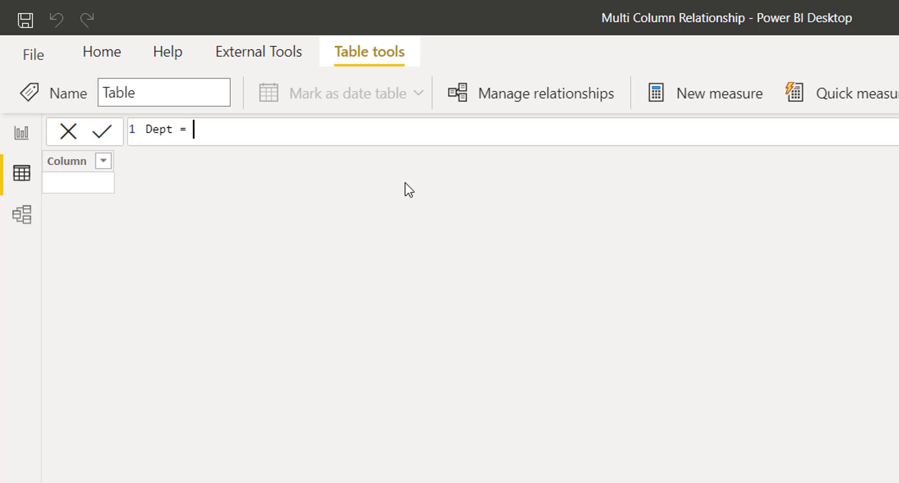
{"action": "type", "text": "distinct(dep"}
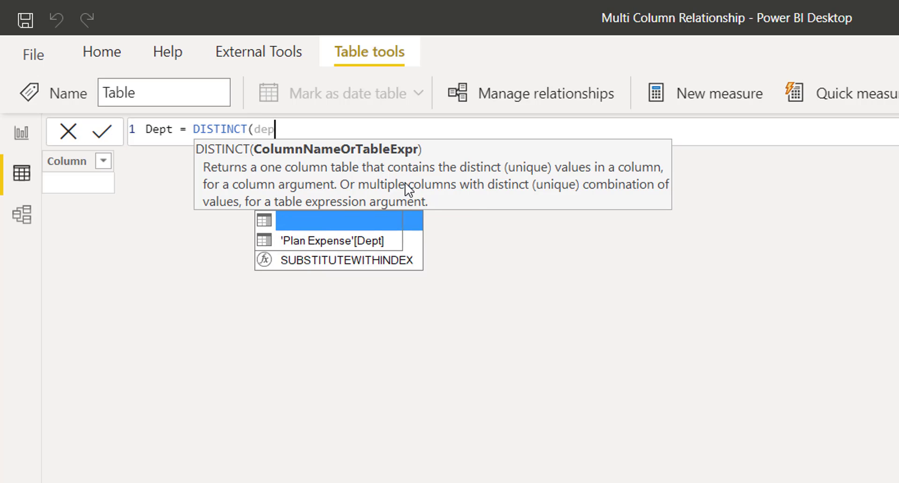
{"action": "key", "text": "Tab"}
{"action": "type", "text": ")"}
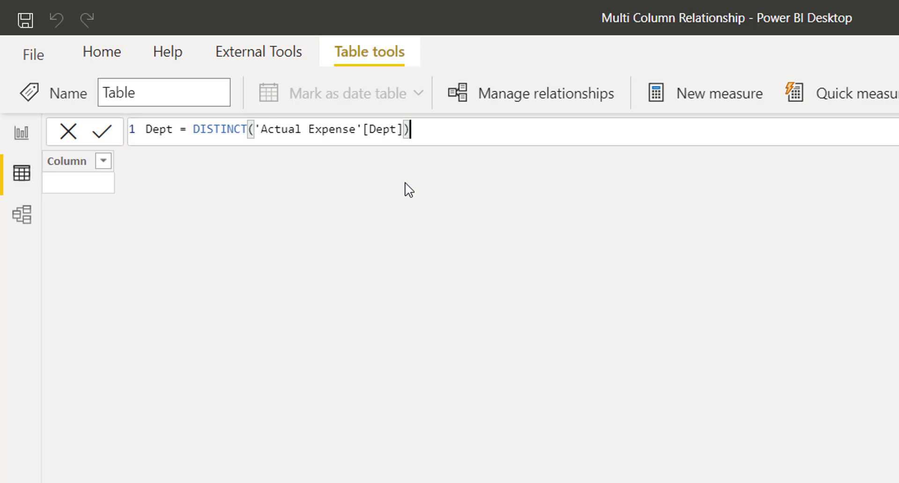
{"action": "key", "text": "Return"}
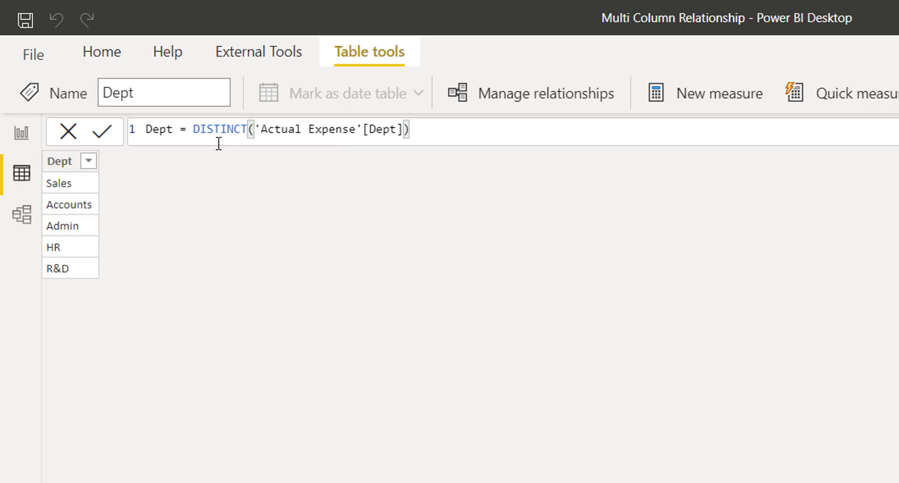
- Change the Dept formula to DISTINCT(UNION(...)) of Actual and Plan Expense departments
{"action": "left_click", "coordinate": [192, 133]}
{"action": "type", "text": "UNION("}
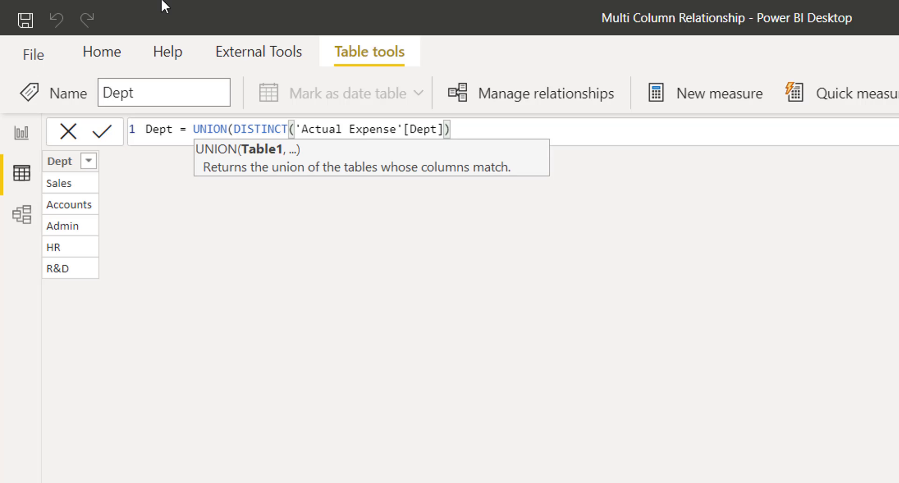
{"action": "type", "text": ",distinct("}
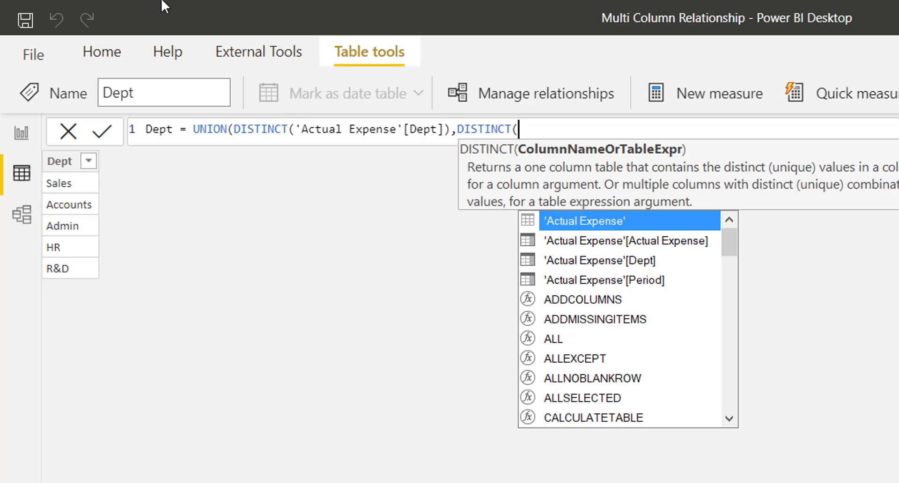
{"action": "type", "text": "plan"}
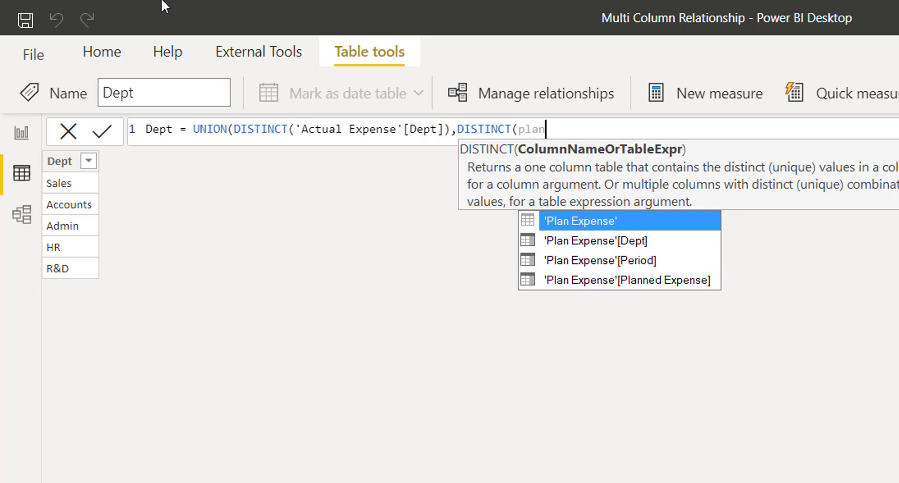
{"action": "key", "text": "Down"}
{"action": "key", "text": "Tab"}
{"action": "type", "text": "))"}
{"action": "key", "text": "Return"}
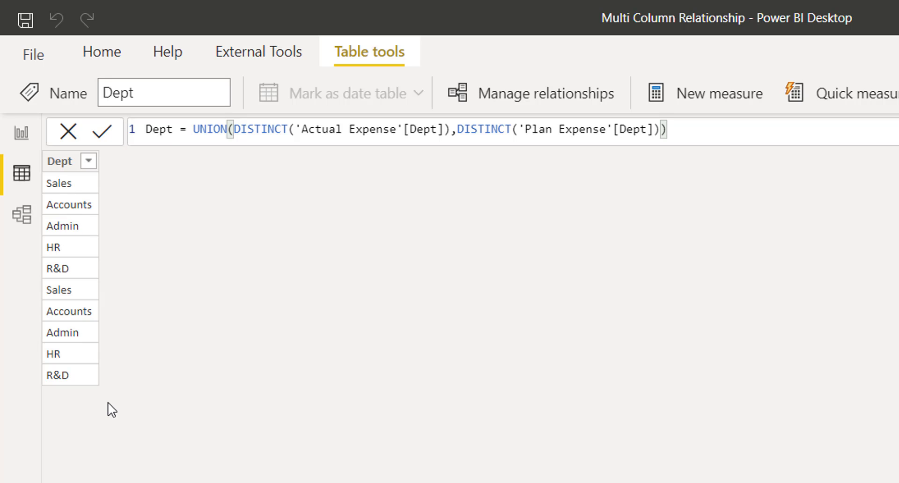
{"action": "left_click", "coordinate": [188, 130]}
{"action": "type", "text": "DISTINCT("}
{"action": "key", "text": "End"}
{"action": "type", "text": ")"}
{"action": "key", "text": "Return"}
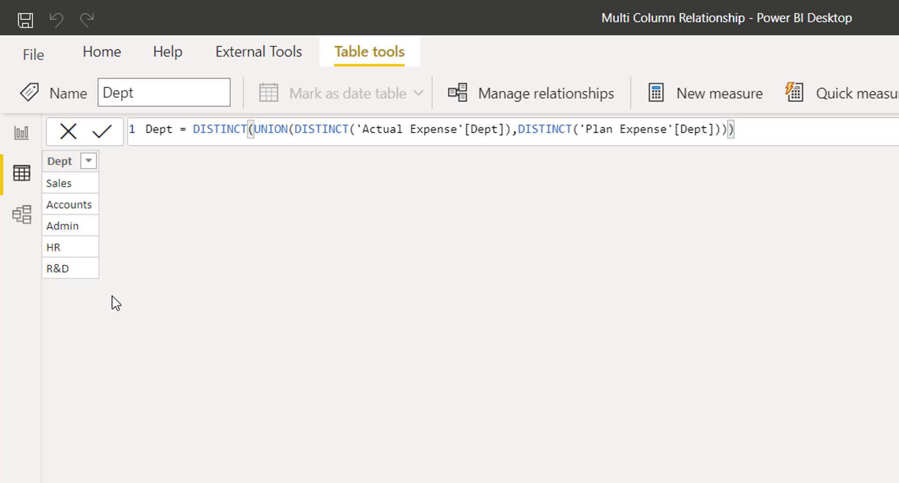
- Reuse the Dept formula to create a Period table from both tables' Period columns
{"action": "left_click_drag", "start_coordinate": [146, 129], "coordinate": [762, 144]}
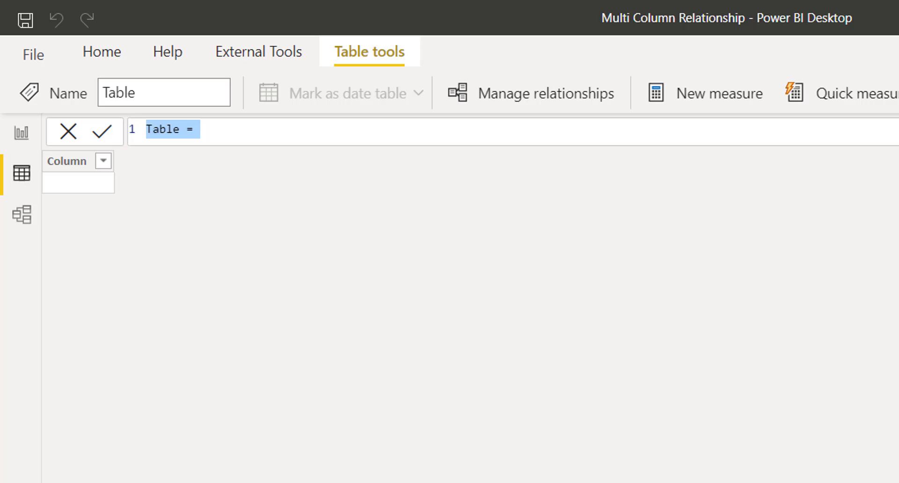
{"action": "type", "text": "Period=Dept = DISTINCT(UNION(DISTINCT('Actual Expense'[Dept]),DISTINCT('Plan Expense'[Dept])))"}
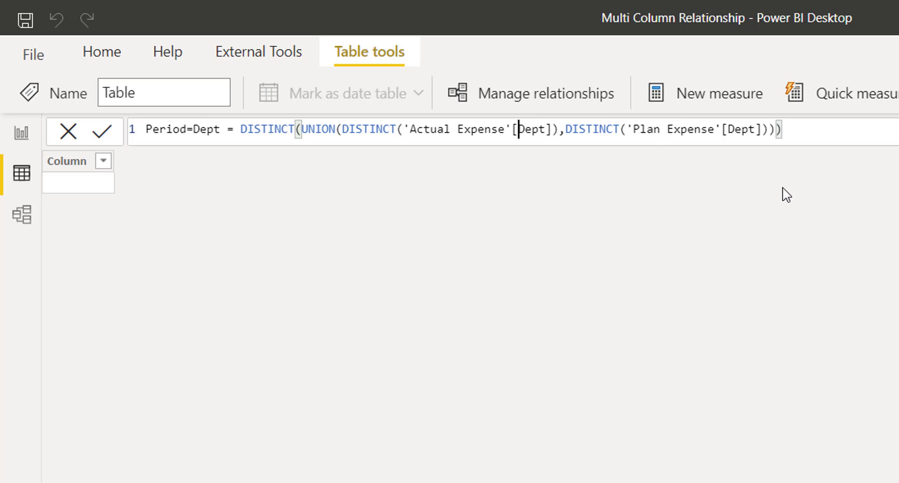
{"action": "key", "text": "Right"}
{"action": "key", "text": "Right"}
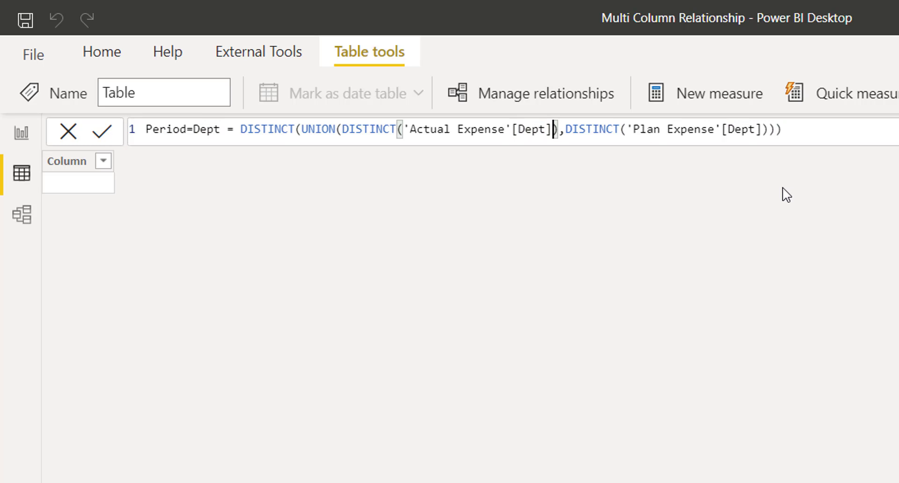
{"action": "key", "text": "BackSpace"}
{"action": "key", "text": "BackSpace"}
{"action": "key", "text": "BackSpace"}
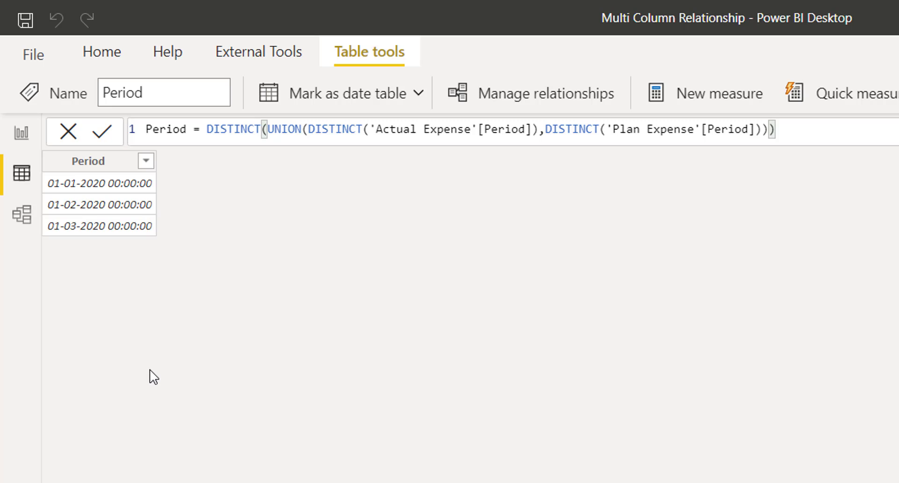
- In Model view, relate Dept and Period to both Actual Expense and Plan Expense, then go to the report page
{"action": "left_click", "coordinate": [23, 228]}
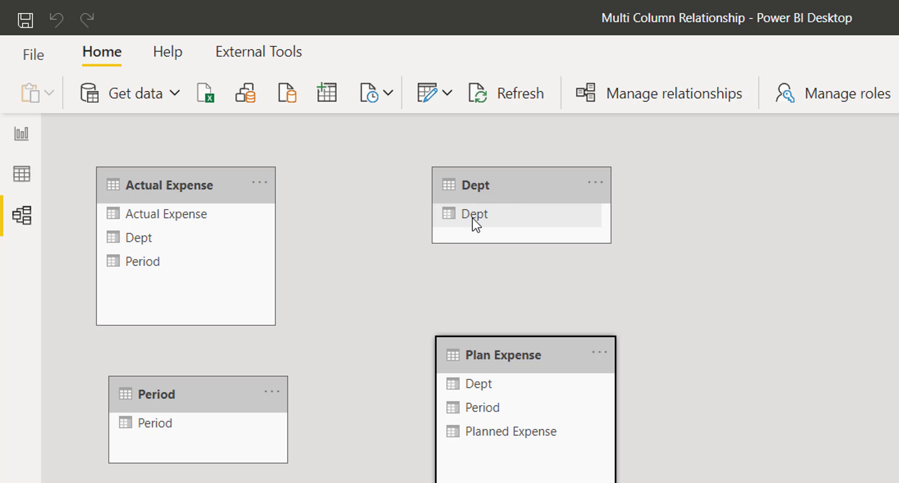
{"action": "left_click_drag", "start_coordinate": [471, 220], "coordinate": [159, 241]}
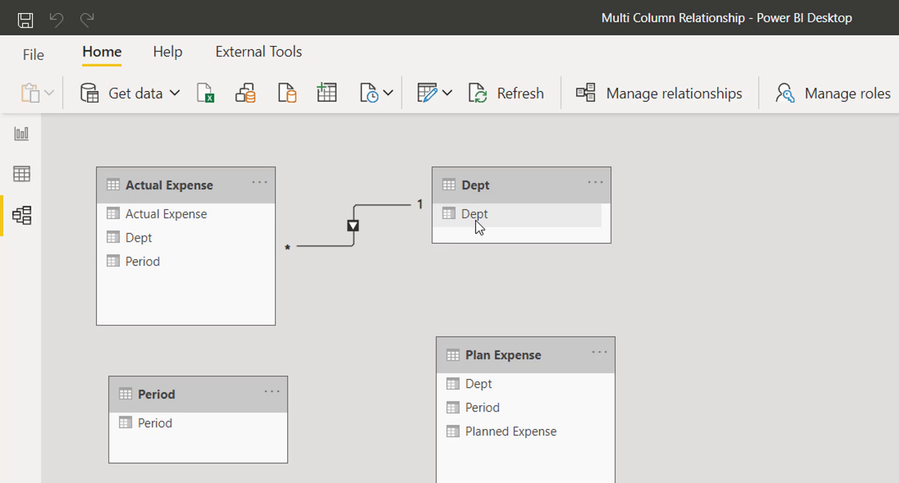
{"action": "left_click_drag", "start_coordinate": [475, 221], "coordinate": [489, 388]}
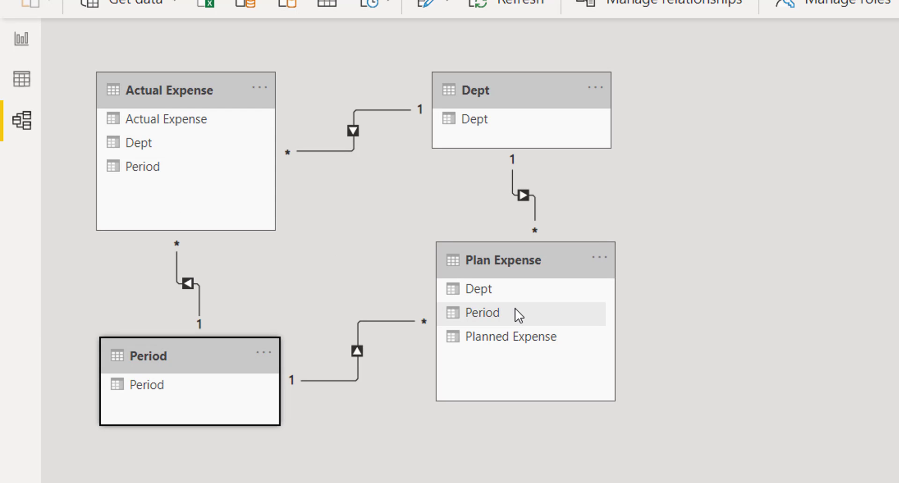
{"action": "left_click", "coordinate": [724, 398]}
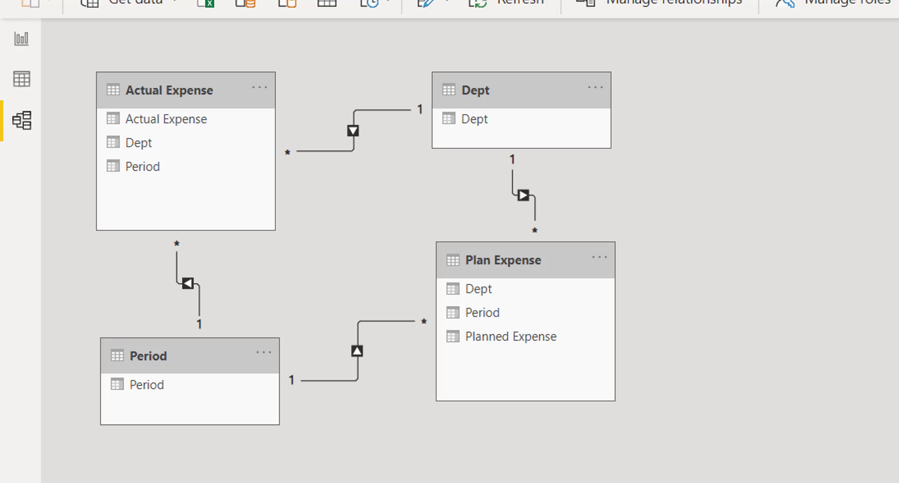
{"action": "left_click", "coordinate": [19, 44]}
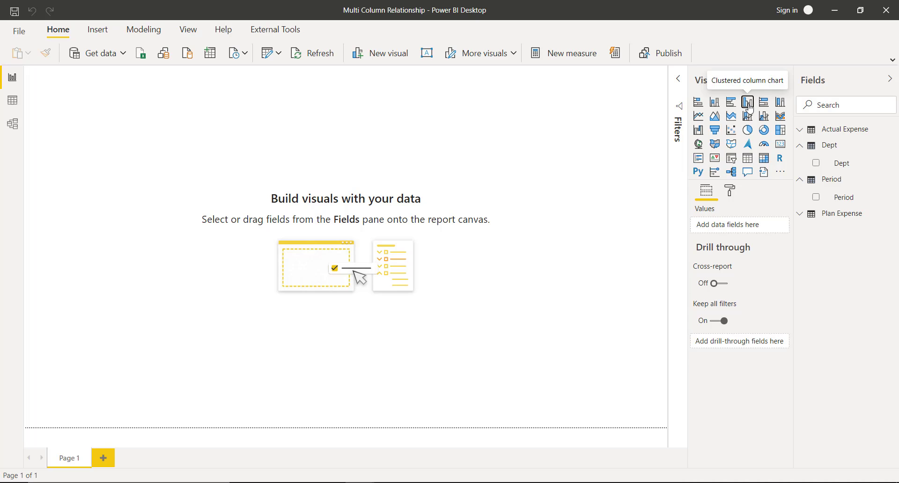
- Add a clustered column chart with Planned Expense before Actual Expense as values and Dept on the axis
{"action": "left_click", "coordinate": [749, 108]}
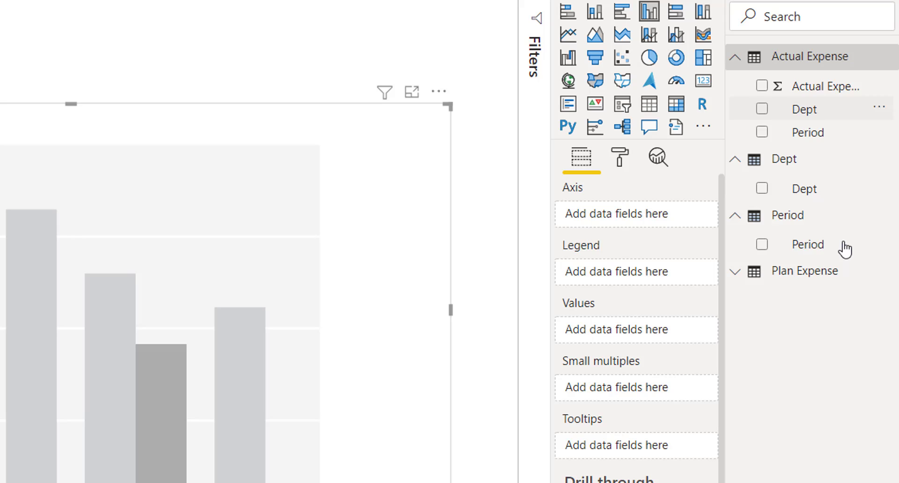
{"action": "left_click", "coordinate": [762, 85]}
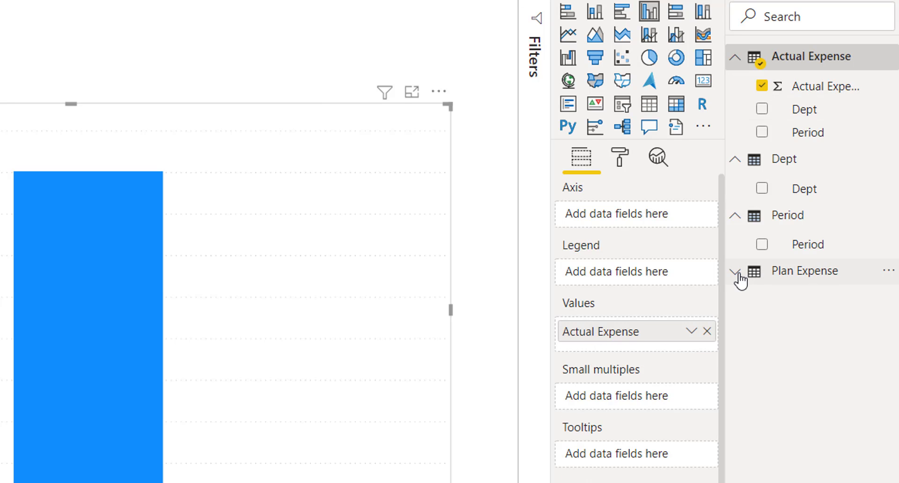
{"action": "left_click", "coordinate": [738, 276]}
{"action": "left_click", "coordinate": [761, 347]}
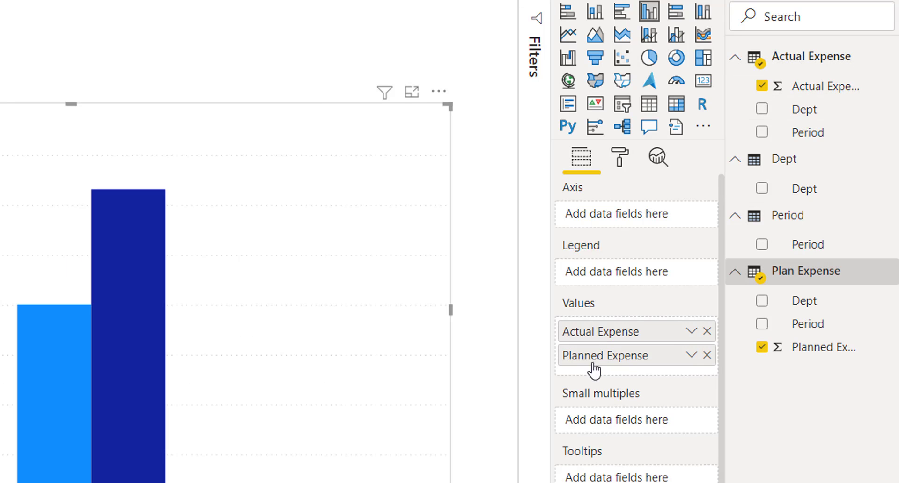
{"action": "left_click_drag", "start_coordinate": [594, 370], "coordinate": [593, 372]}
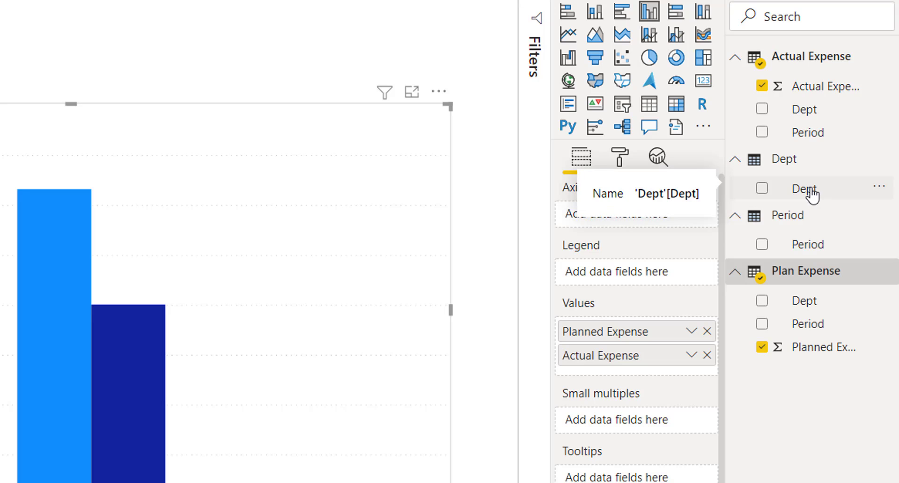
{"action": "left_click_drag", "start_coordinate": [809, 190], "coordinate": [620, 223]}
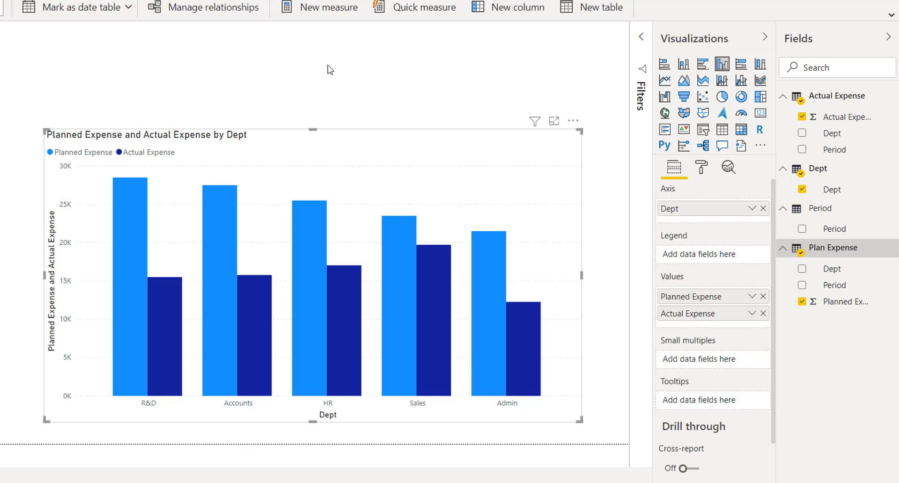
- Add a slicer visual filled with the Period field
{"action": "left_click", "coordinate": [331, 69]}
{"action": "left_click", "coordinate": [702, 129]}
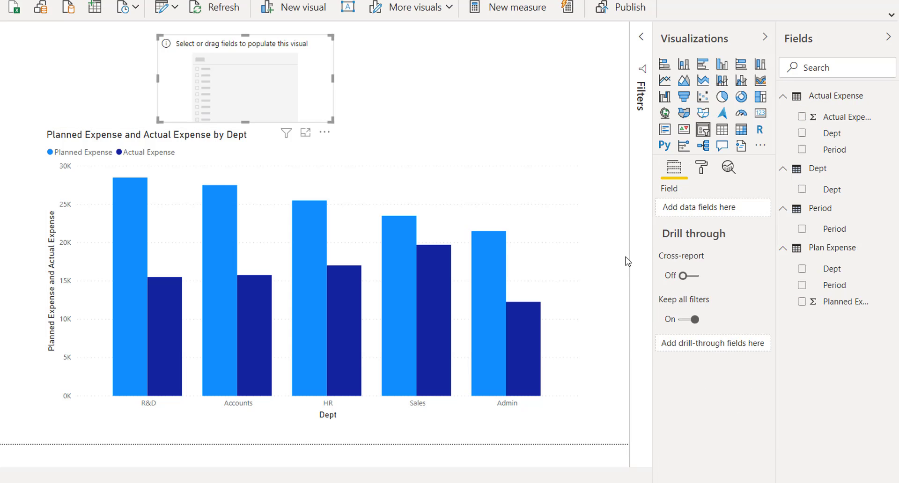
{"action": "left_click", "coordinate": [802, 230]}
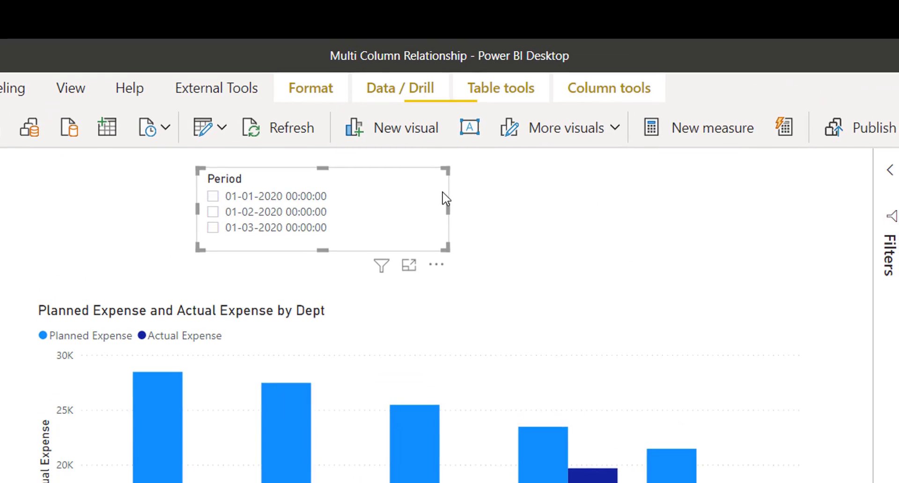
- Set the Period column's format to mmm-yy so the slicer reads Jan-20, Feb-20, Mar-20
{"action": "left_click", "coordinate": [260, 58]}
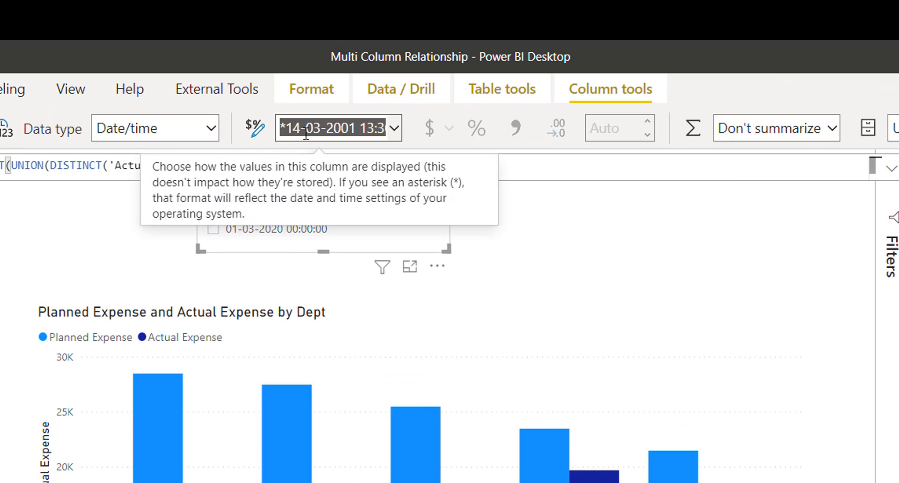
{"action": "type", "text": "Mmm"}
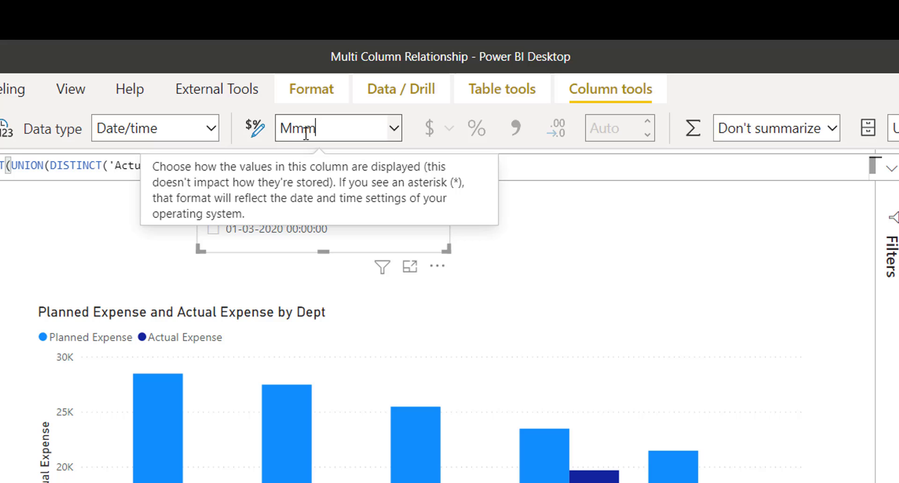
{"action": "key", "text": "Home"}
{"action": "key", "text": "Delete"}
{"action": "type", "text": "m"}
{"action": "key", "text": "End"}
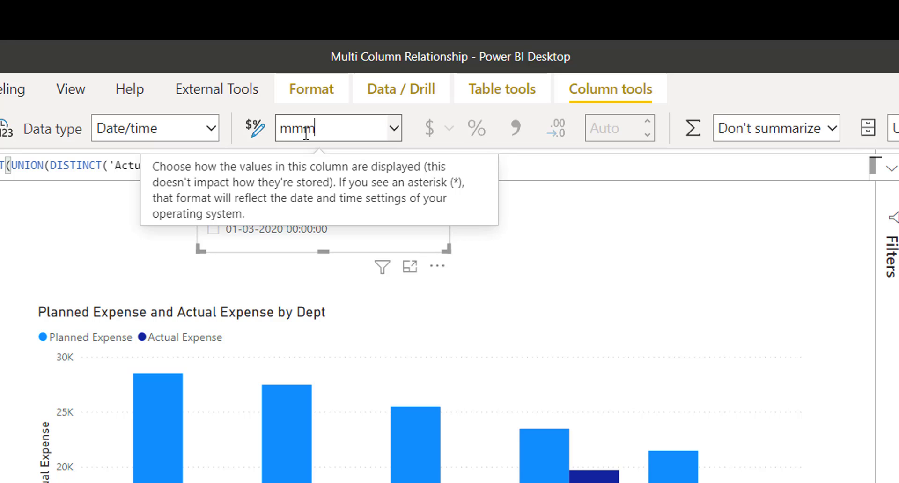
{"action": "type", "text": "-yy"}
{"action": "left_click", "coordinate": [261, 211]}
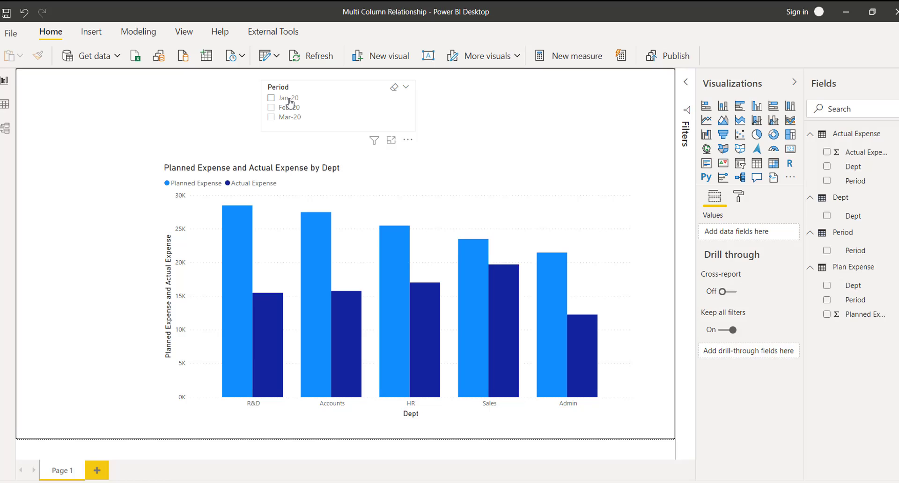
- Try Jan-20 and Feb-20 in the Period slicer, ending on Mar-20
{"action": "left_click", "coordinate": [288, 99]}
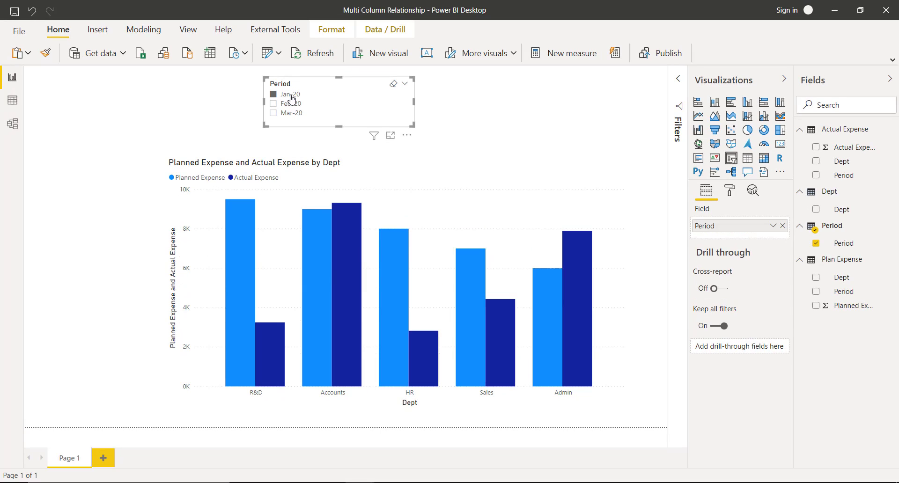
{"action": "left_click", "coordinate": [289, 107]}
{"action": "left_click", "coordinate": [291, 112]}
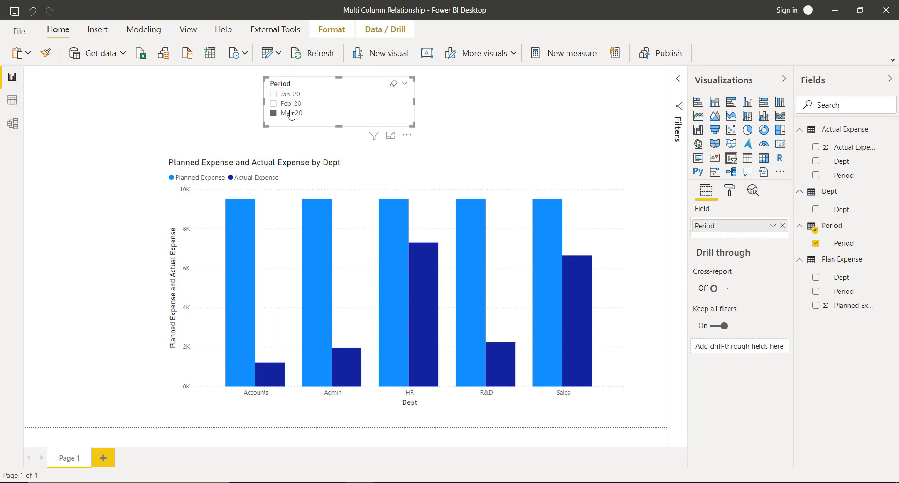